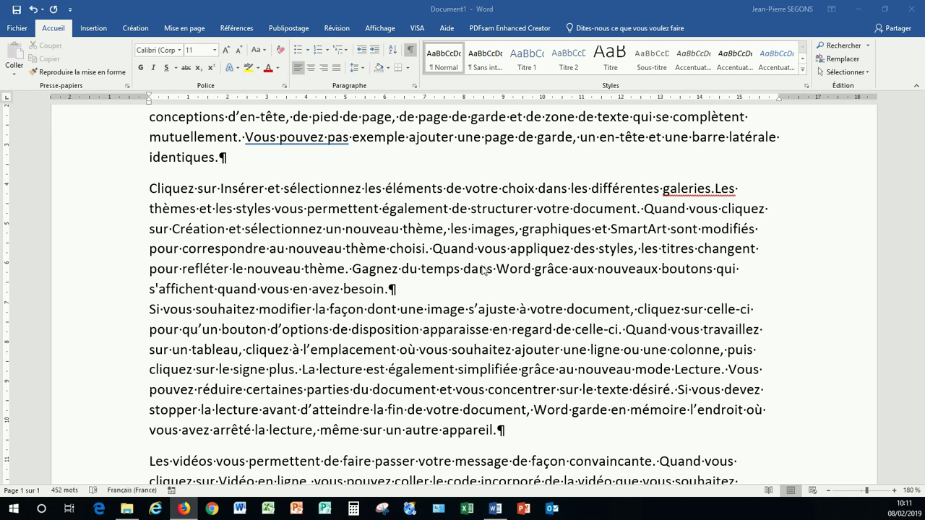
Highlight the paragraph starting "Cliquez sur Insérer" and the paragraph marks that delimit it
{"action": "double_click", "coordinate": [103, 234]}
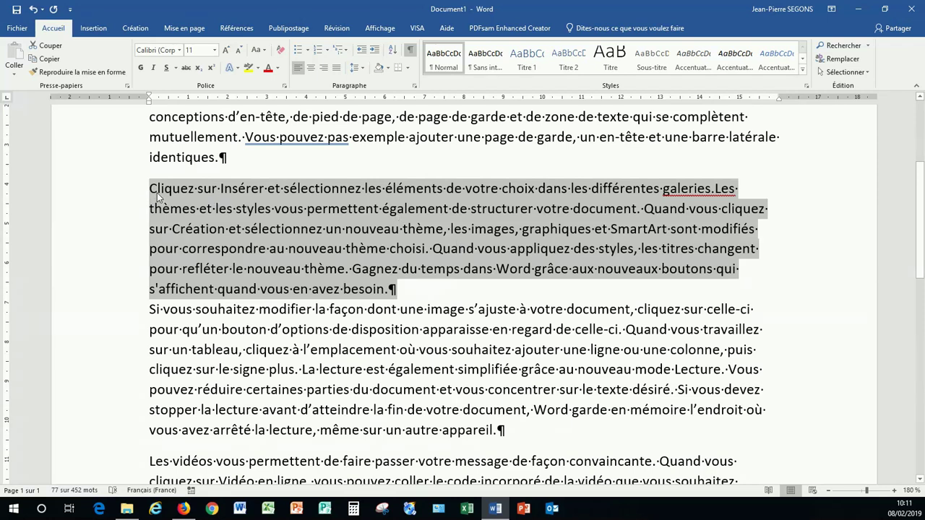
{"action": "double_click", "coordinate": [223, 157]}
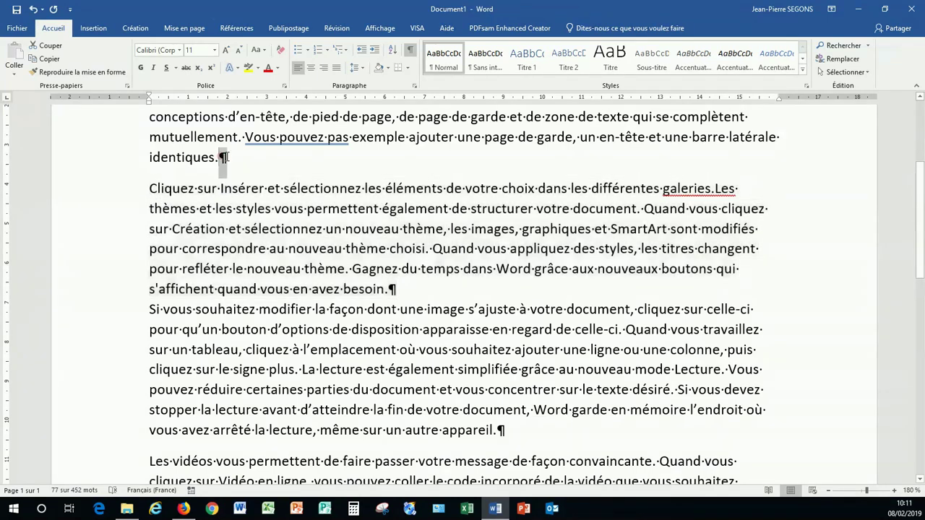
{"action": "double_click", "coordinate": [391, 289]}
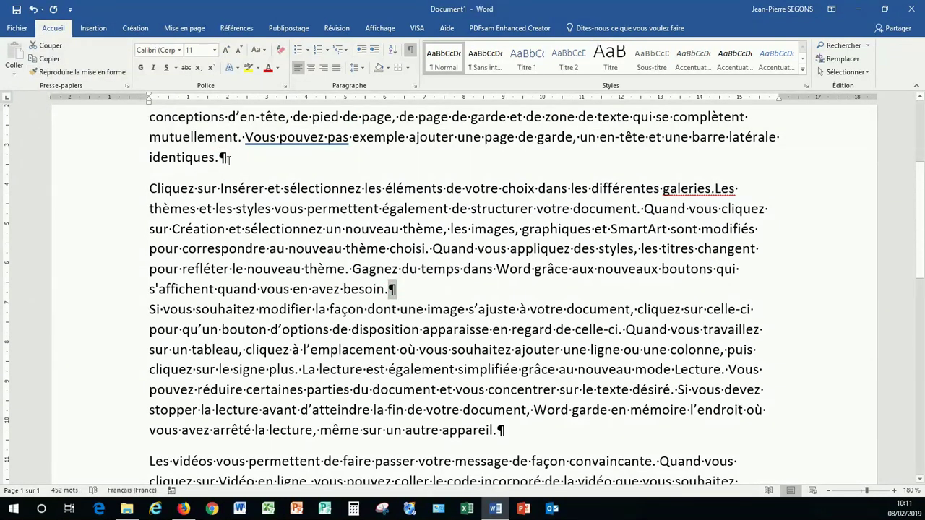
{"action": "left_click_drag", "start_coordinate": [149, 188], "coordinate": [399, 288]}
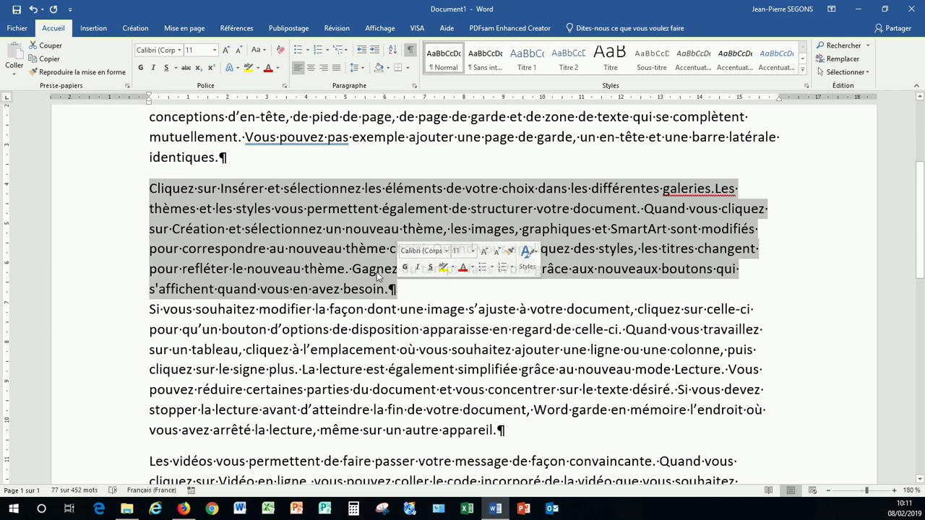
Set the left indent of the "Cliquez sur Insérer" paragraph to 2 cm
{"action": "left_click", "coordinate": [363, 254]}
{"action": "scroll", "coordinate": [760, 287], "scroll_direction": "down", "scroll_amount": 4}
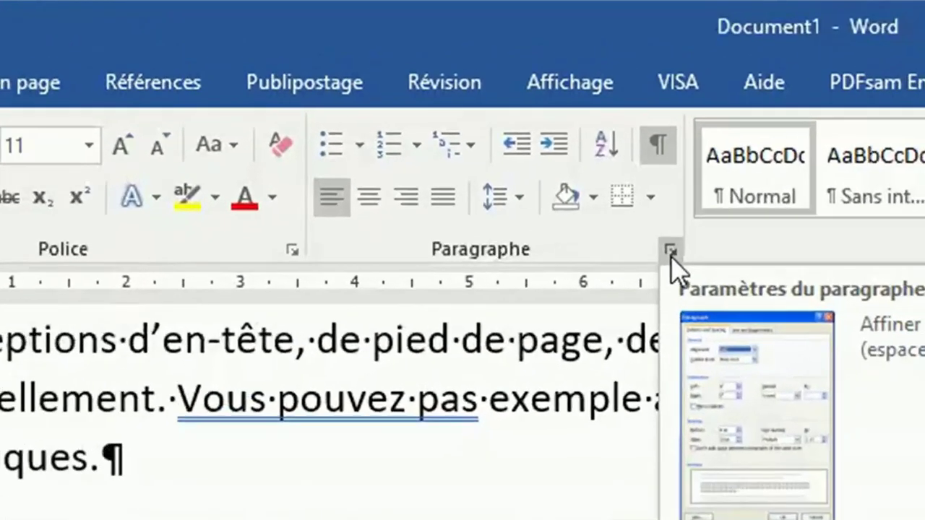
{"action": "left_click", "coordinate": [830, 172]}
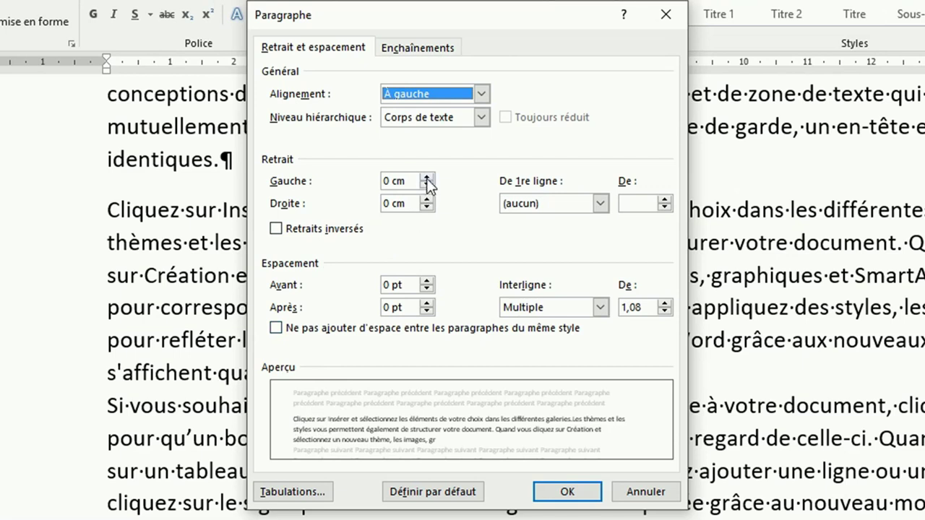
{"action": "left_click_drag", "start_coordinate": [428, 178], "coordinate": [427, 179]}
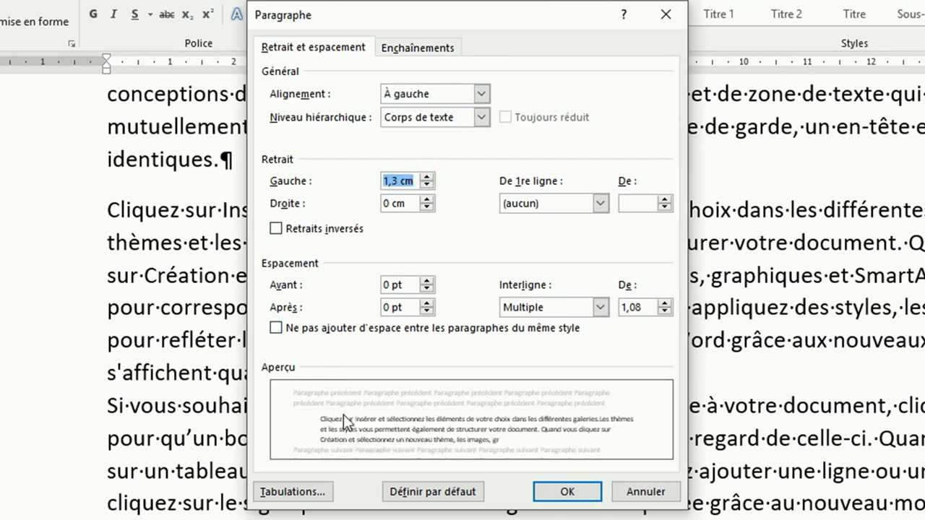
{"action": "left_click_drag", "start_coordinate": [428, 177], "coordinate": [430, 176]}
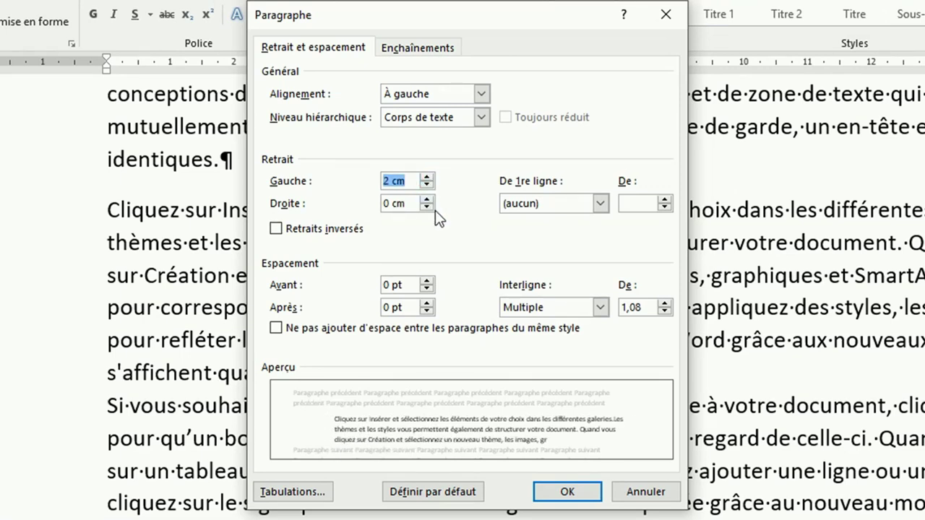
{"action": "left_click", "coordinate": [567, 492]}
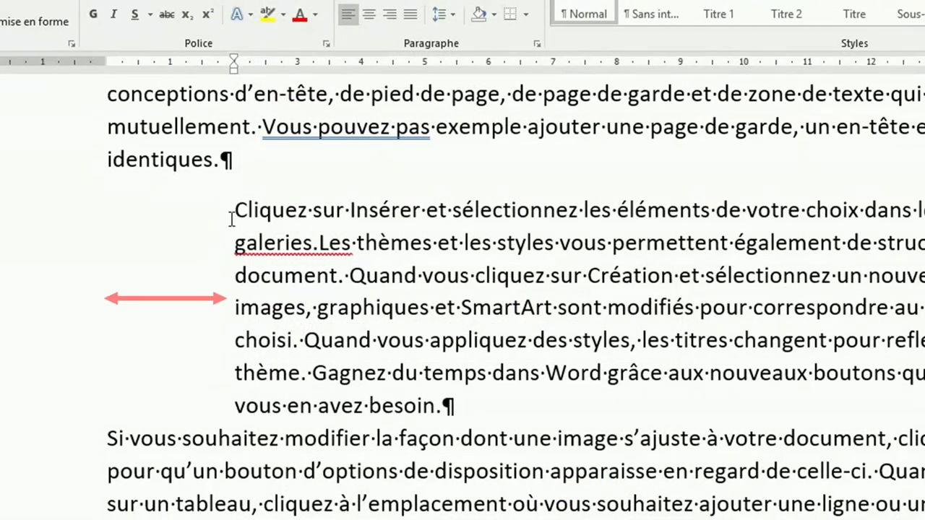
Set the right indent of the "Cliquez sur Insérer" paragraph to 5 cm and justify its text
{"action": "left_click", "coordinate": [281, 215]}
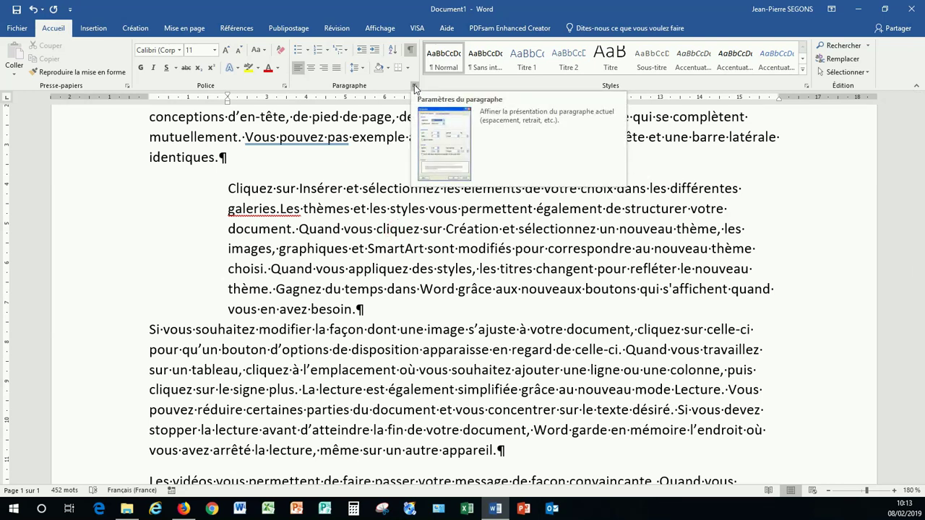
{"action": "left_click", "coordinate": [414, 85]}
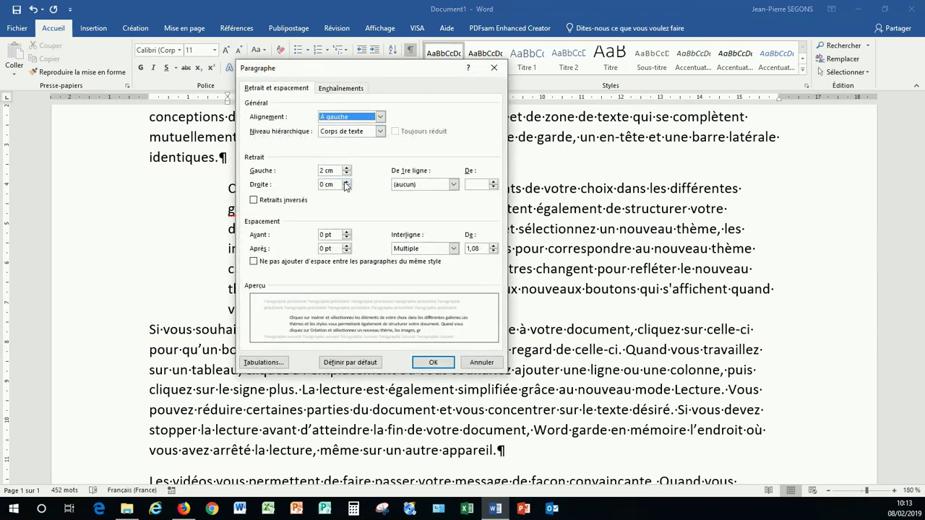
{"action": "left_click", "coordinate": [319, 184]}
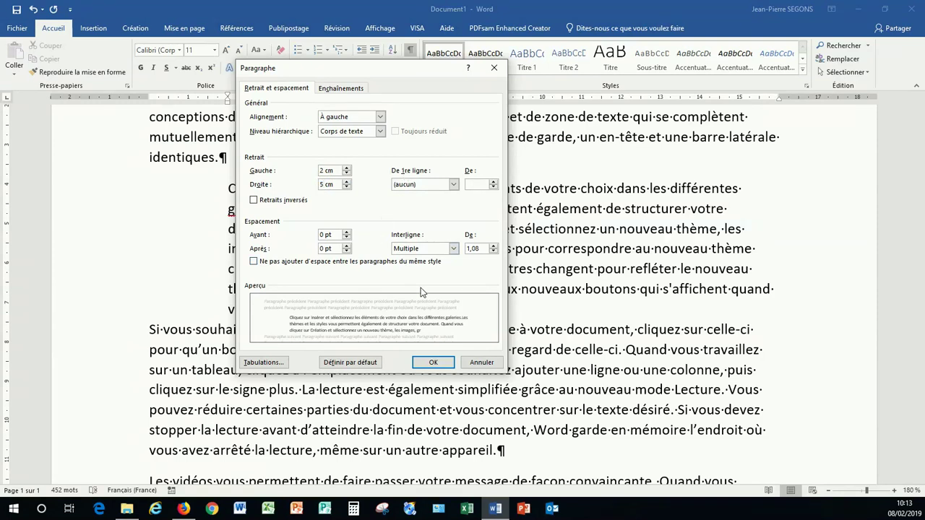
{"action": "left_click", "coordinate": [434, 363]}
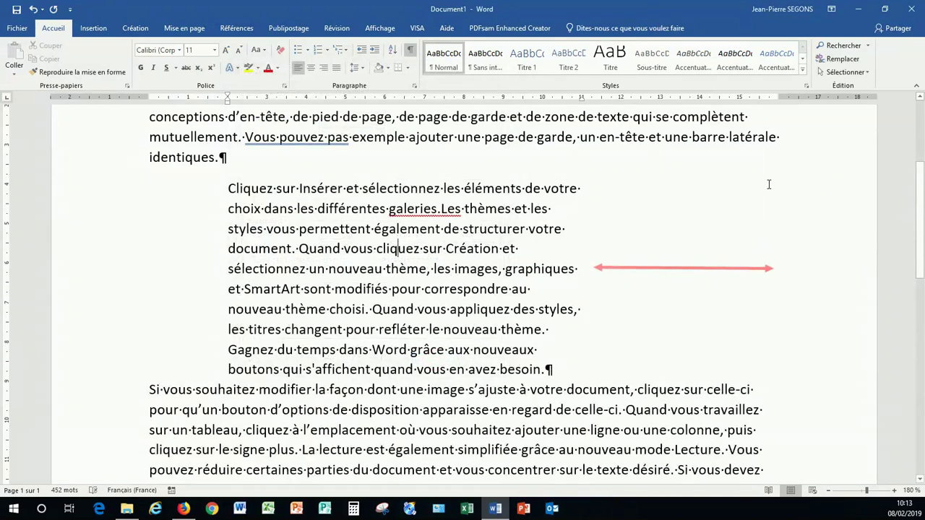
{"action": "left_click", "coordinate": [378, 194]}
{"action": "left_click", "coordinate": [337, 67]}
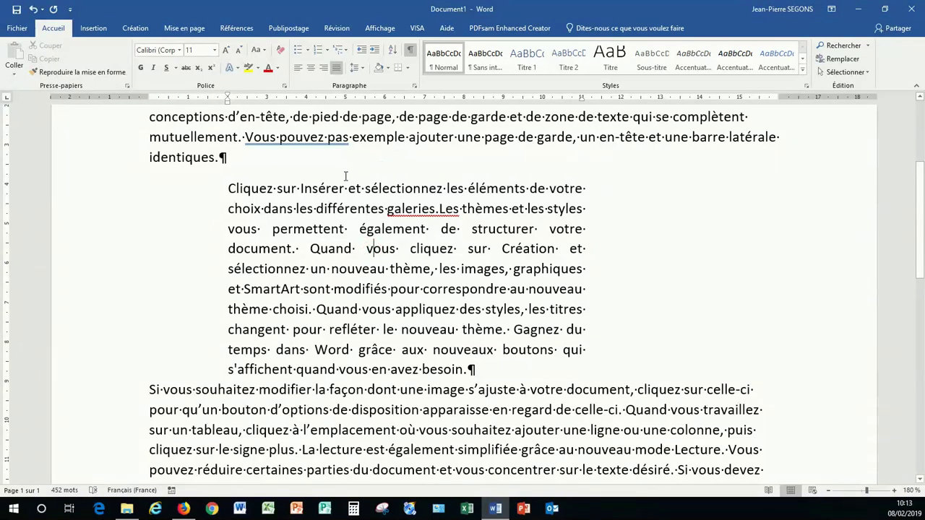
Try to set the spacing before the "Cliquez sur Insérer" paragraph to 3 cm
{"action": "left_click", "coordinate": [414, 88]}
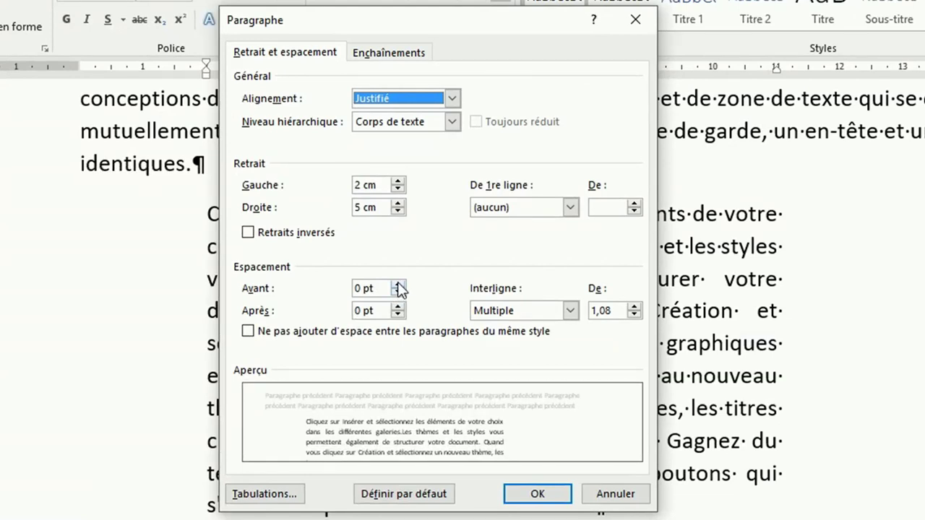
{"action": "left_click", "coordinate": [398, 285]}
{"action": "left_click", "coordinate": [398, 285]}
{"action": "left_click", "coordinate": [398, 285]}
{"action": "left_click", "coordinate": [398, 285]}
{"action": "left_click", "coordinate": [397, 292]}
{"action": "left_click", "coordinate": [398, 292]}
{"action": "left_click", "coordinate": [398, 292]}
{"action": "left_click", "coordinate": [398, 292]}
{"action": "left_click", "coordinate": [397, 292]}
{"action": "left_click", "coordinate": [397, 292]}
{"action": "left_click_drag", "start_coordinate": [385, 286], "coordinate": [281, 289]}
{"action": "type", "text": "3"}
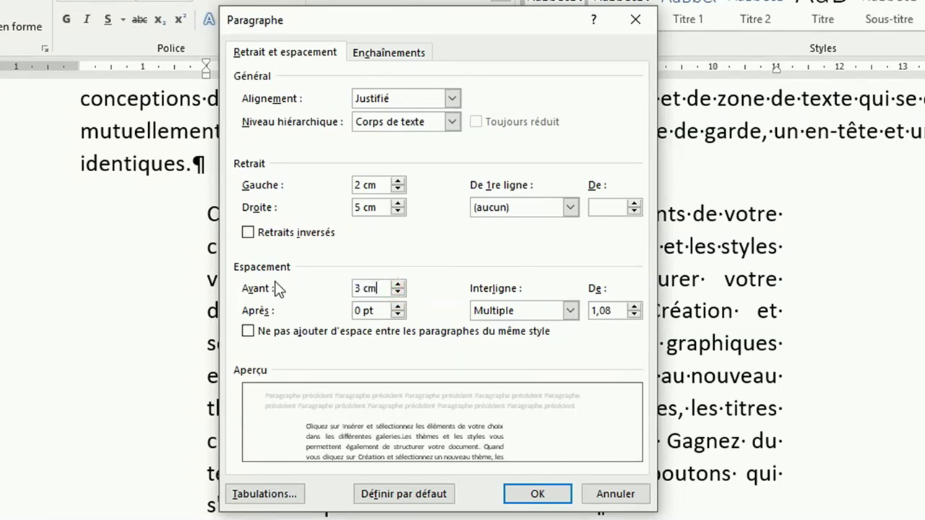
{"action": "key", "text": "Return"}
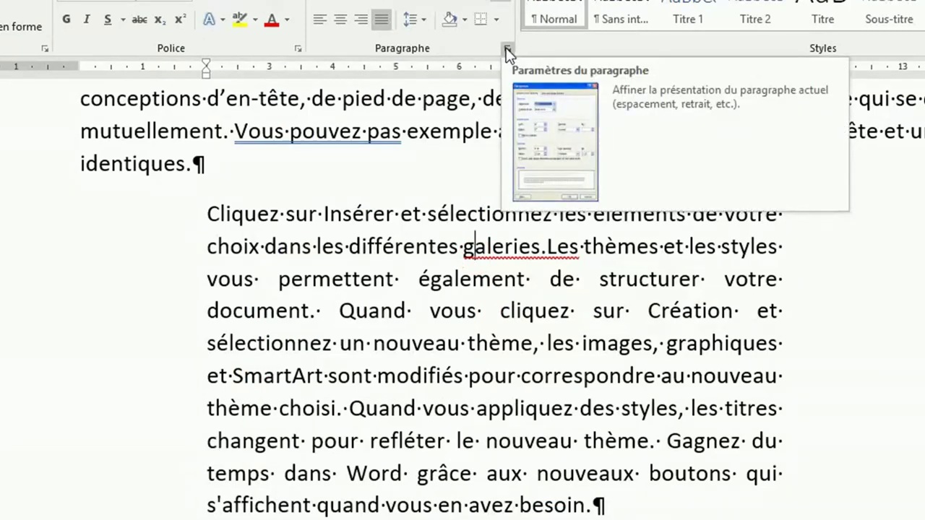
Set the spacing before the "Cliquez sur Insérer" paragraph to 2 cm
{"action": "left_click", "coordinate": [507, 51]}
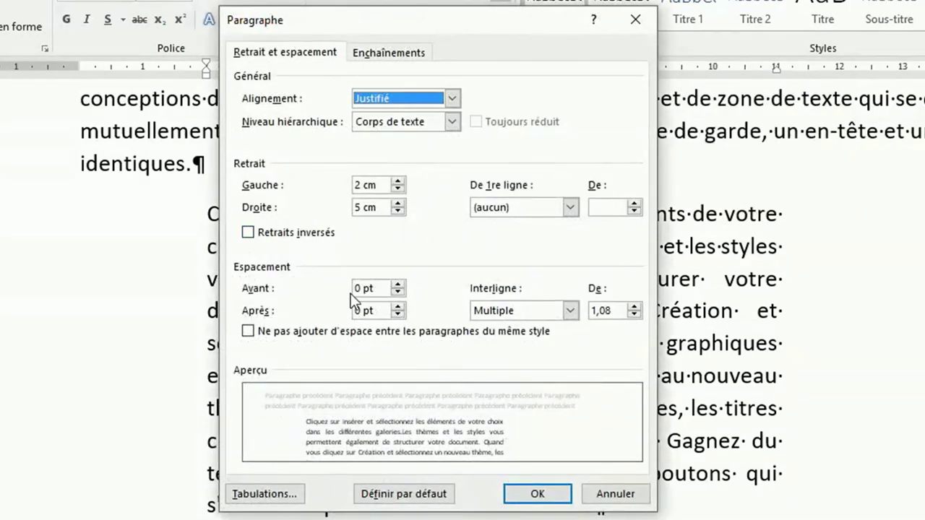
{"action": "left_click", "coordinate": [396, 285]}
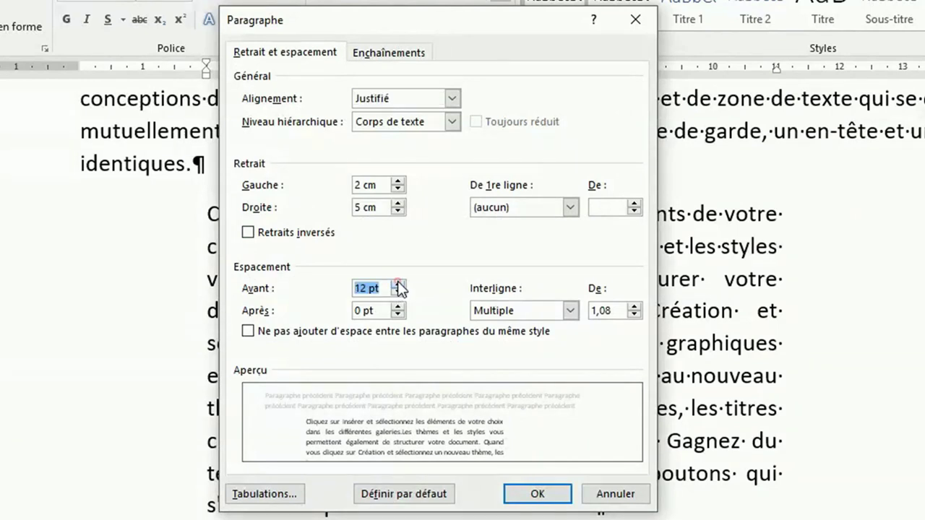
{"action": "left_click", "coordinate": [397, 285]}
{"action": "left_click", "coordinate": [397, 285]}
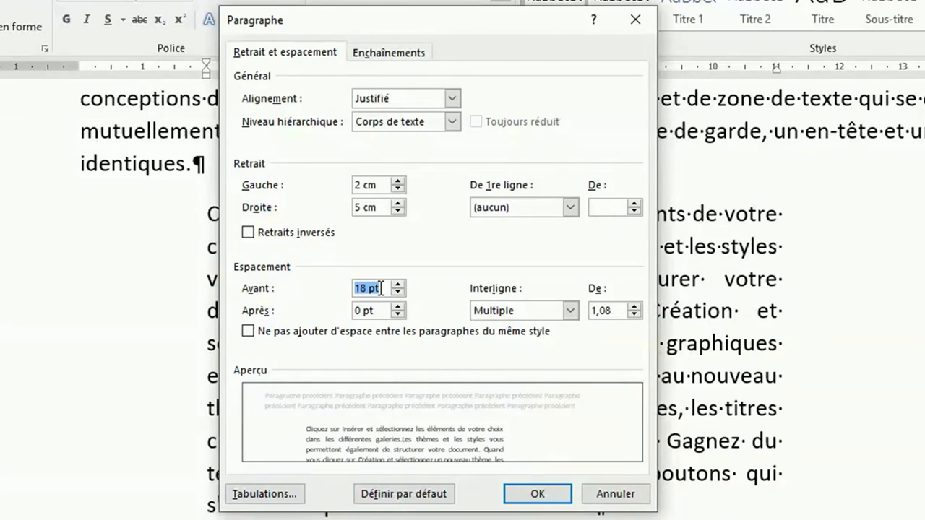
{"action": "left_click_drag", "start_coordinate": [387, 287], "coordinate": [318, 278]}
{"action": "type", "text": "2 cm"}
{"action": "key", "text": "Return"}
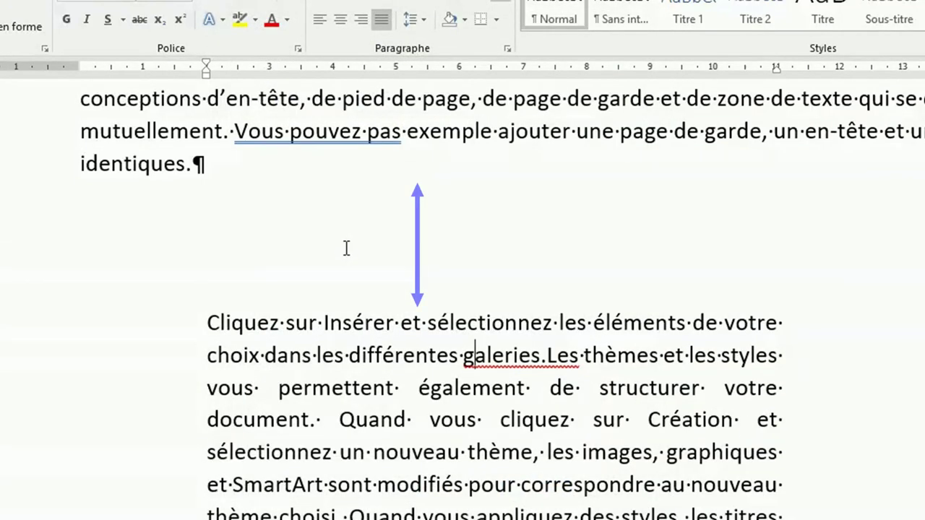
Set the spacing before the "Cliquez sur Insérer" paragraph to three lines, entered as "3 li"
{"action": "left_click", "coordinate": [383, 355]}
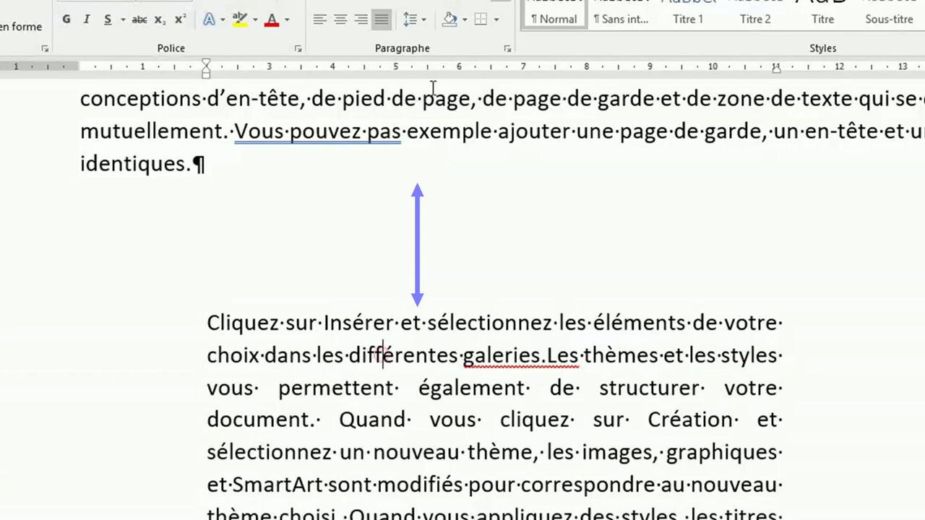
{"action": "left_click", "coordinate": [506, 49]}
{"action": "left_click", "coordinate": [366, 288]}
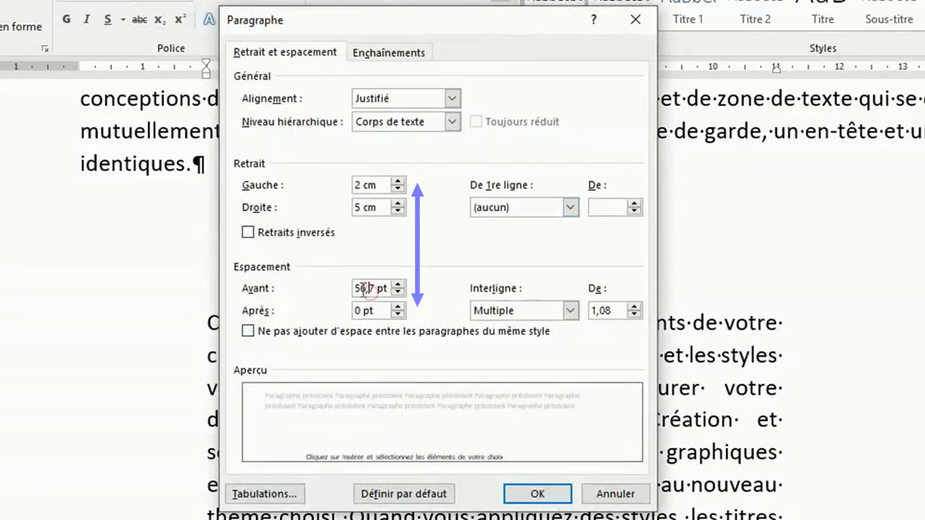
{"action": "left_click_drag", "start_coordinate": [356, 288], "coordinate": [420, 284]}
{"action": "type", "text": "3 li"}
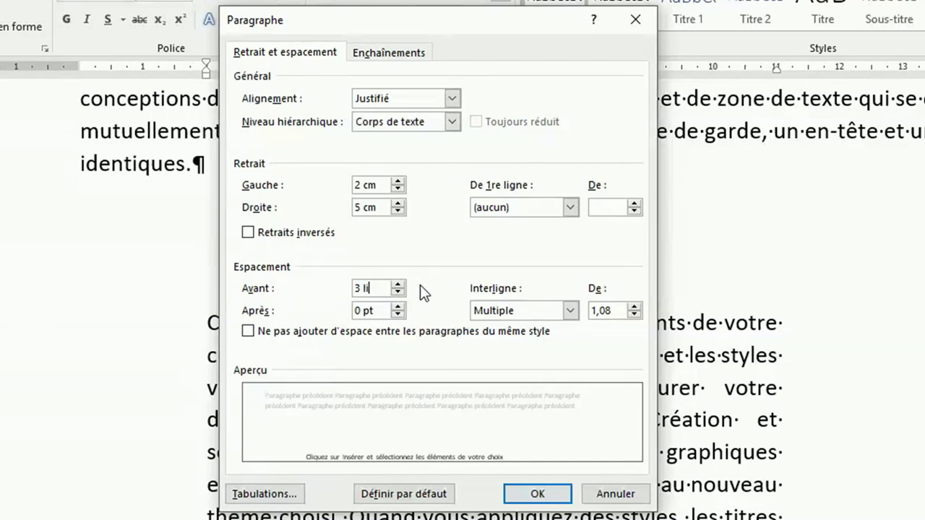
{"action": "key", "text": "Return"}
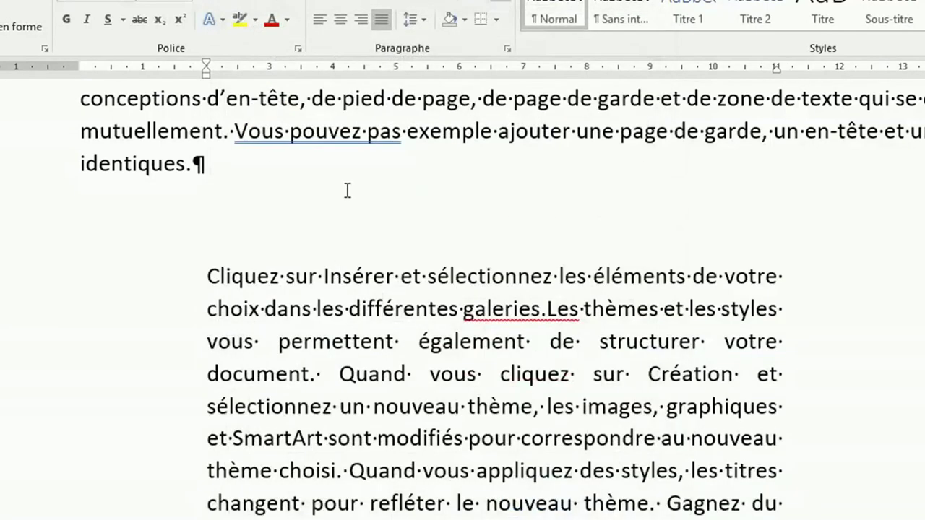
Set the spacing after the "Cliquez sur Insérer" paragraph to 18 pt
{"action": "left_click", "coordinate": [443, 341]}
{"action": "left_click", "coordinate": [508, 48]}
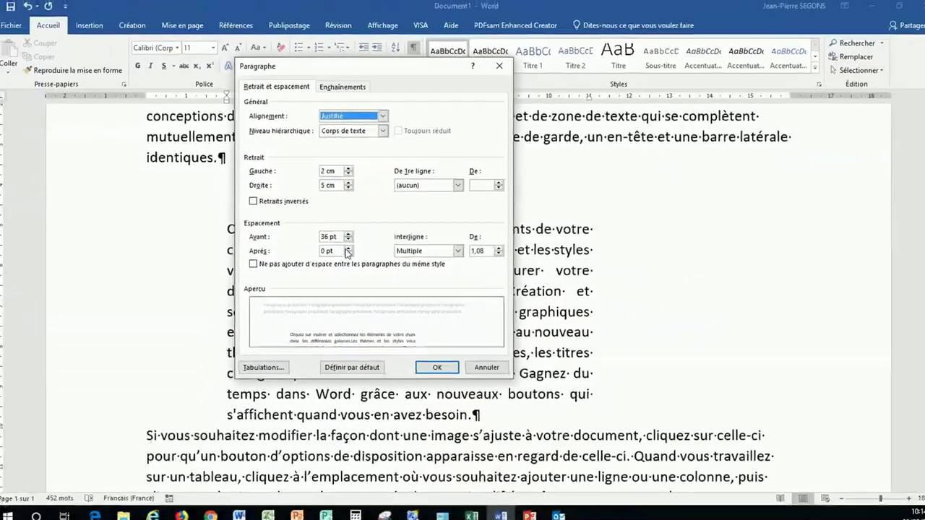
{"action": "left_click", "coordinate": [383, 288]}
{"action": "left_click", "coordinate": [382, 288]}
{"action": "left_click", "coordinate": [383, 288]}
{"action": "left_click", "coordinate": [433, 362]}
{"action": "scroll", "coordinate": [372, 289], "scroll_direction": "down", "scroll_amount": 3}
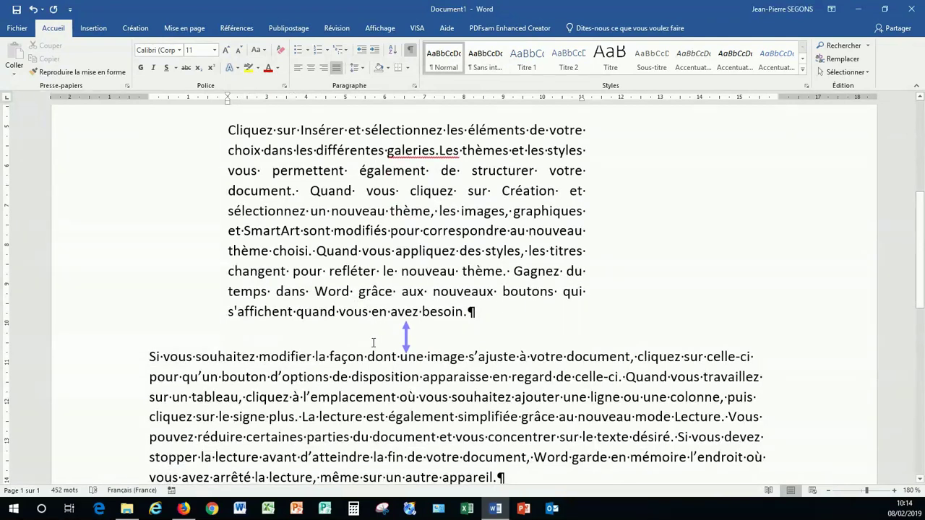
{"action": "scroll", "coordinate": [393, 210], "scroll_direction": "down", "scroll_amount": 4}
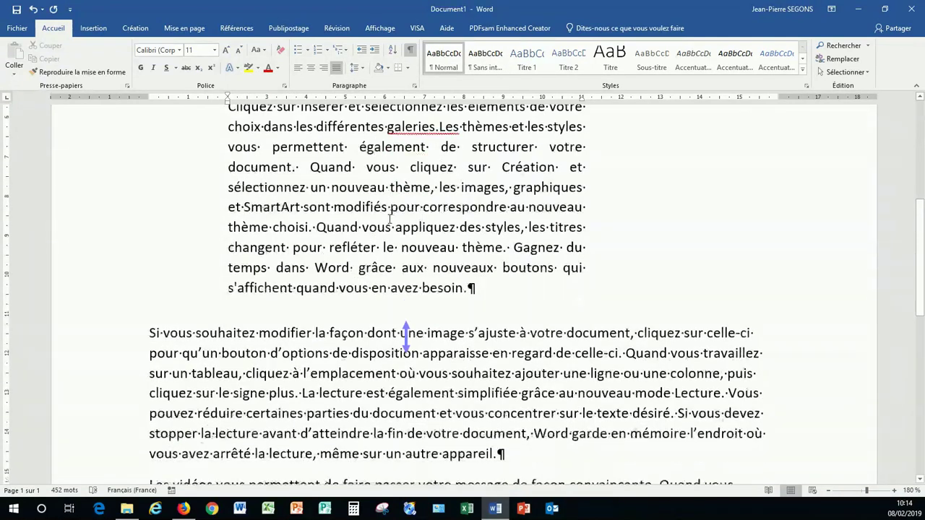
Insert an empty paragraph before the one starting "Les vidéos" and remove it again
{"action": "left_click", "coordinate": [525, 331]}
{"action": "key", "text": "Return"}
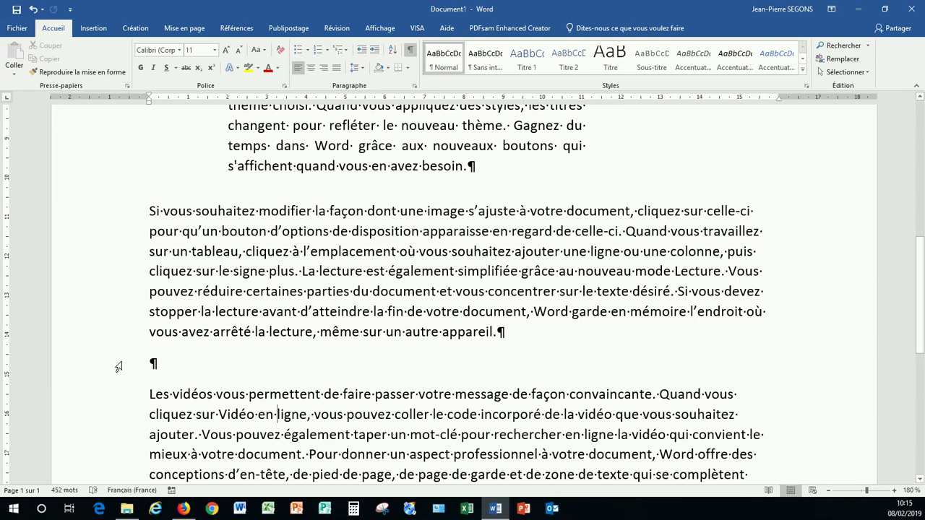
{"action": "key", "text": "Delete"}
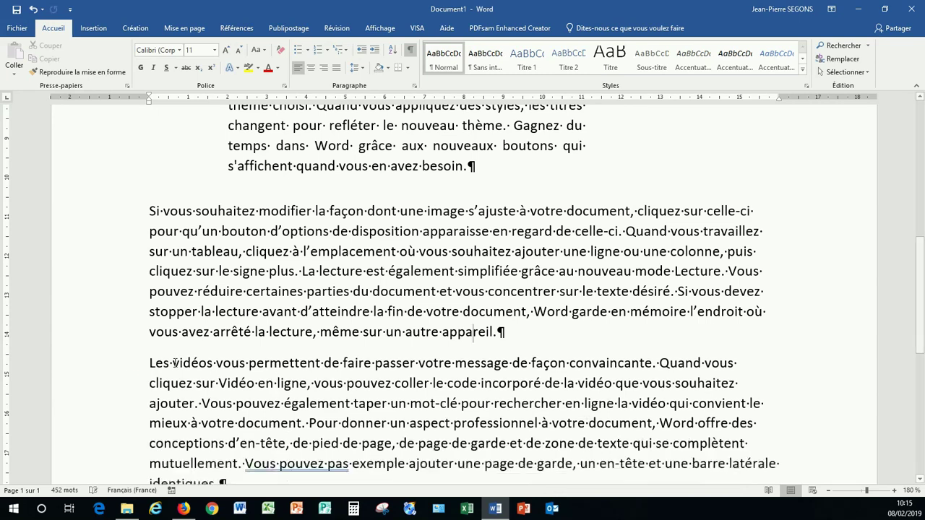
Apply a "Première ligne" indent of 1,25 cm to the "Cliquez sur Insérer" paragraph
{"action": "scroll", "coordinate": [244, 287], "scroll_direction": "up", "scroll_amount": 3}
{"action": "left_click", "coordinate": [409, 192]}
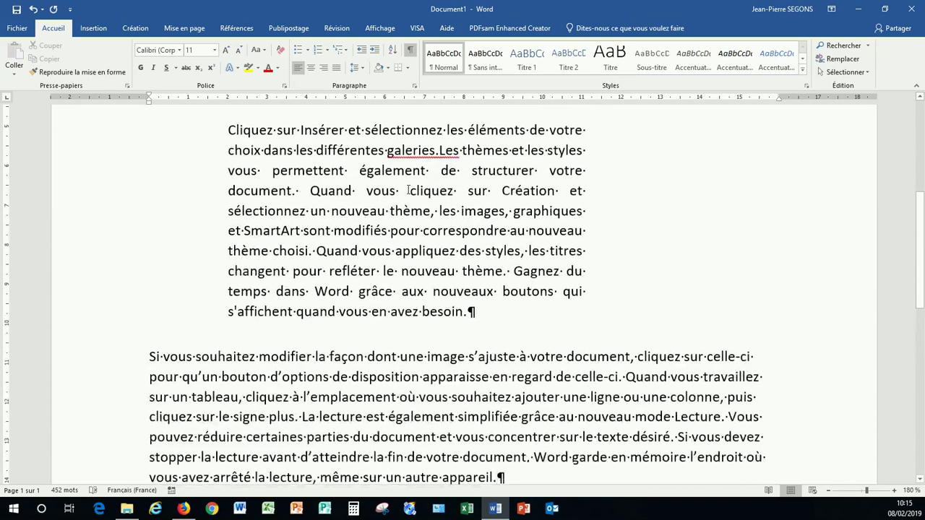
{"action": "left_click", "coordinate": [414, 87]}
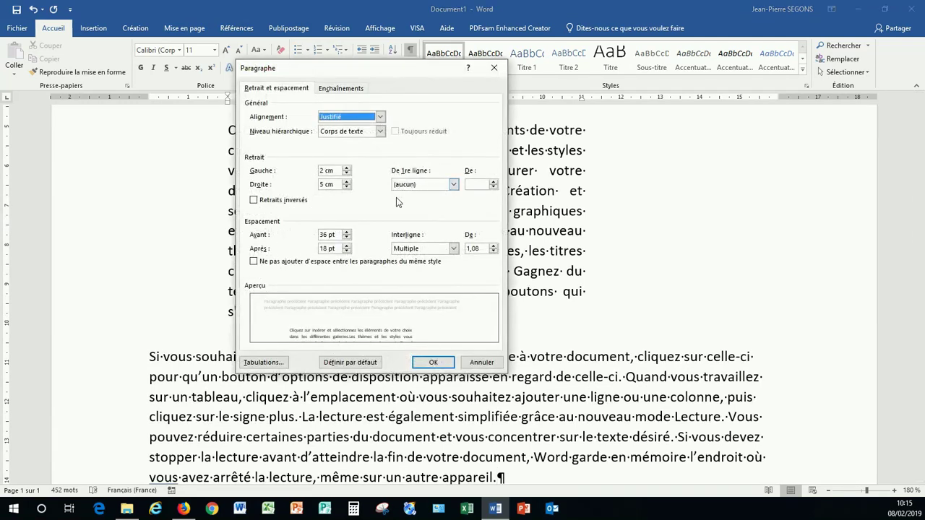
{"action": "left_click", "coordinate": [454, 185]}
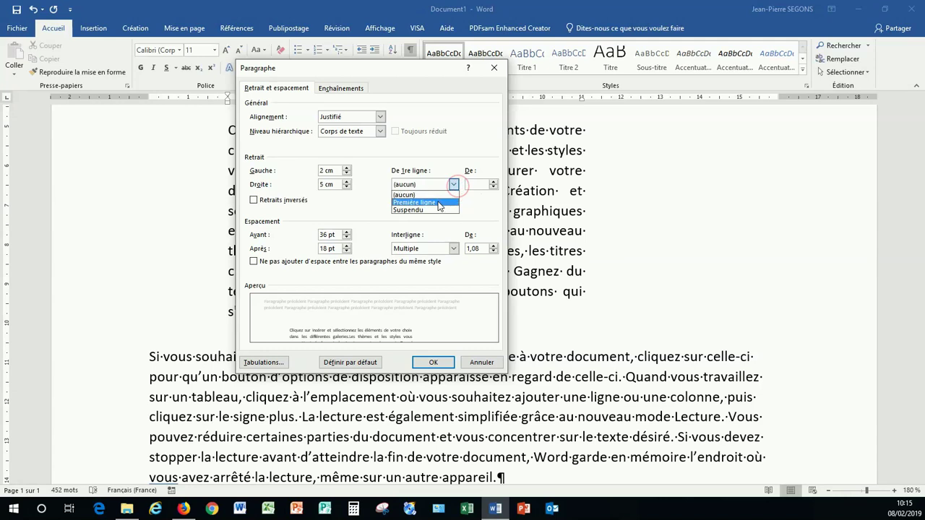
{"action": "left_click", "coordinate": [438, 201]}
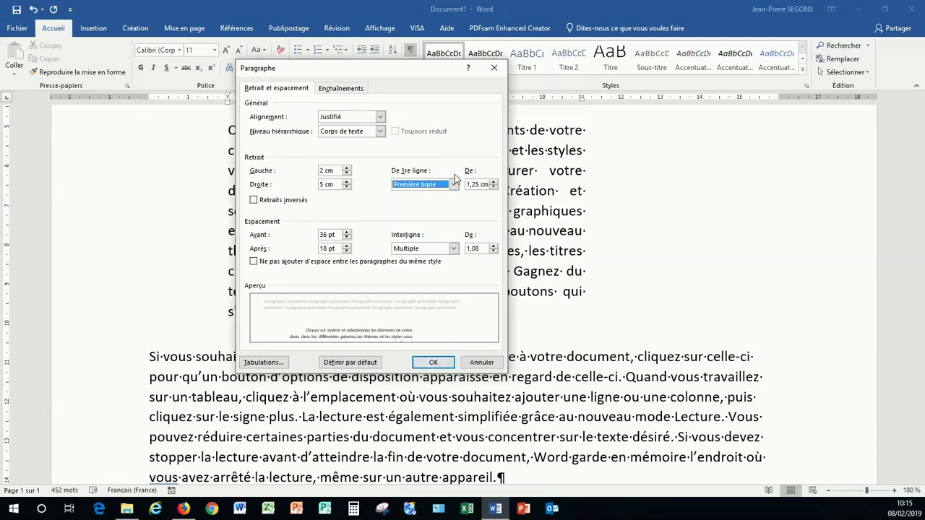
{"action": "left_click", "coordinate": [433, 362]}
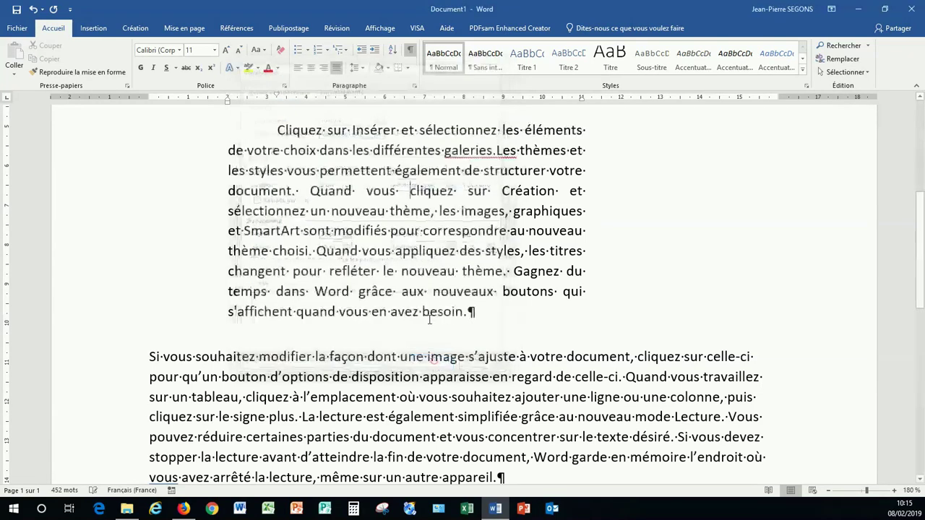
Try a "Suspendu" indent of 1,25 cm on the "Cliquez sur Insérer" paragraph and undo it
{"action": "scroll", "coordinate": [336, 188], "scroll_direction": "up", "scroll_amount": 3}
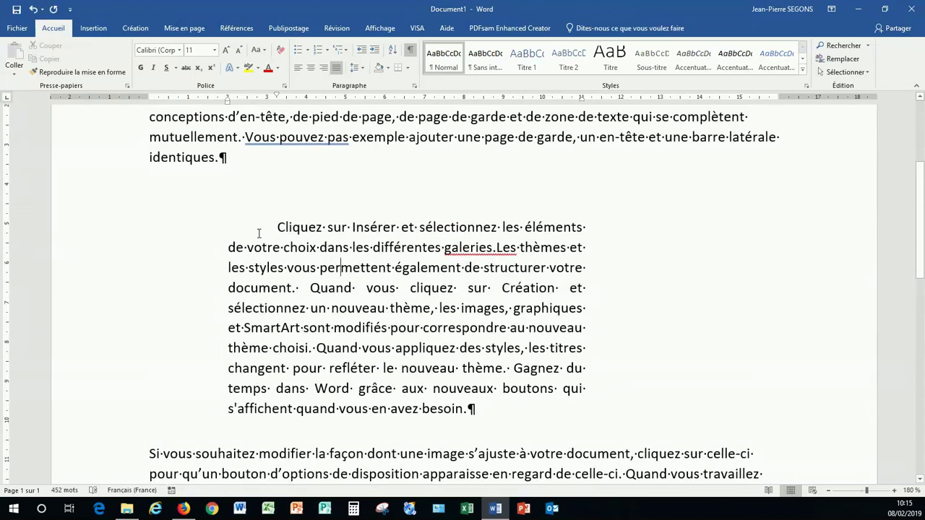
{"action": "left_click", "coordinate": [415, 85]}
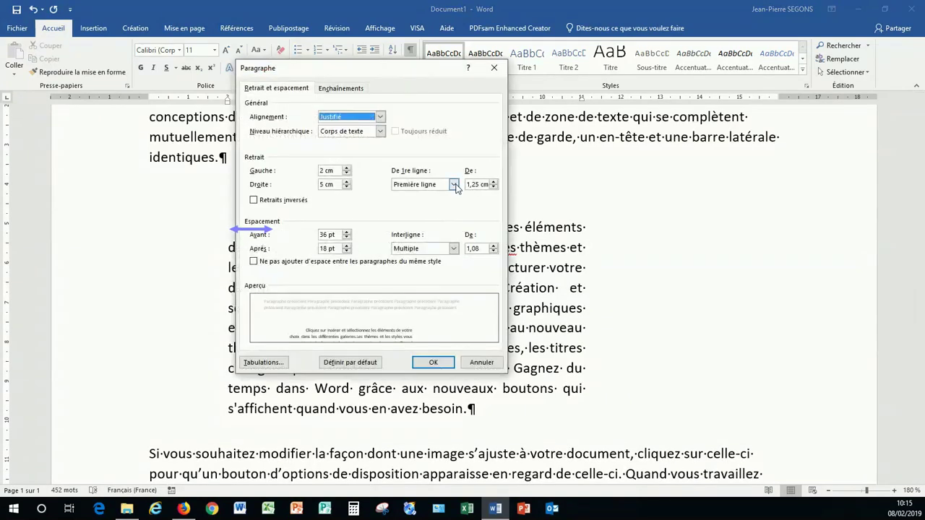
{"action": "left_click", "coordinate": [454, 184]}
{"action": "left_click", "coordinate": [435, 210]}
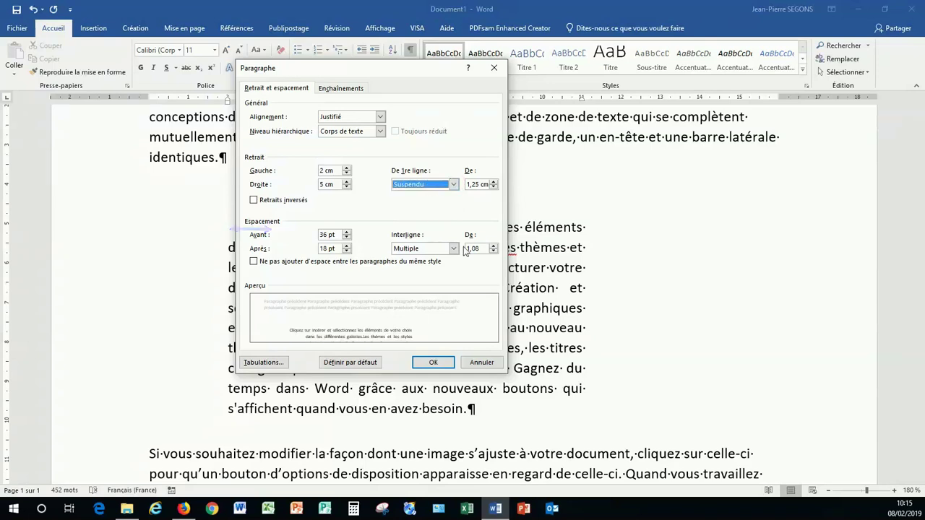
{"action": "left_click", "coordinate": [433, 362]}
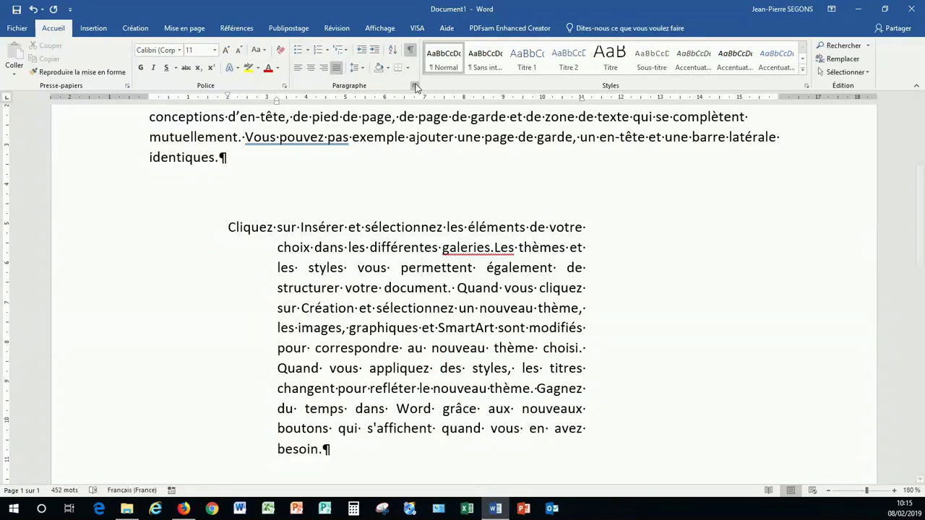
{"action": "left_click", "coordinate": [33, 9]}
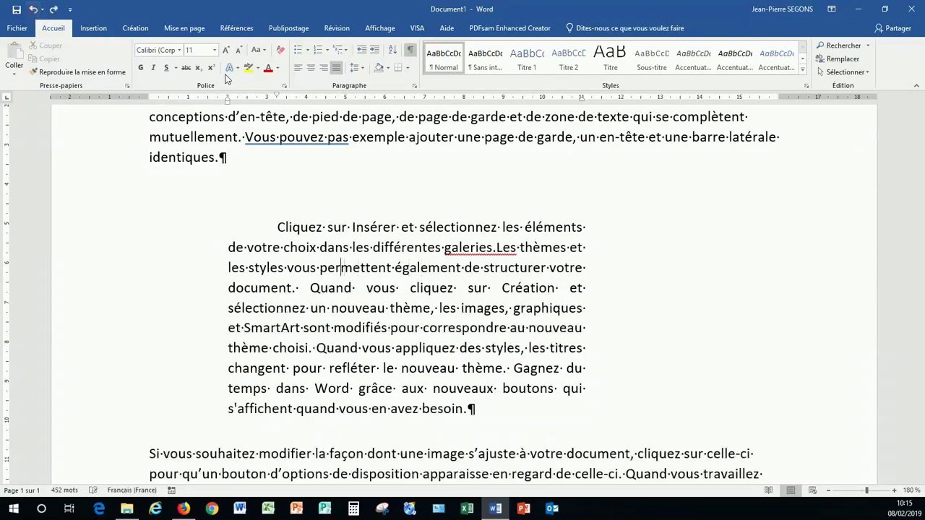
Set the line spacing of the "Cliquez sur Insérer" paragraph to "Multiple" with a value of 2,5
{"action": "left_click", "coordinate": [414, 86]}
{"action": "key", "text": "Escape"}
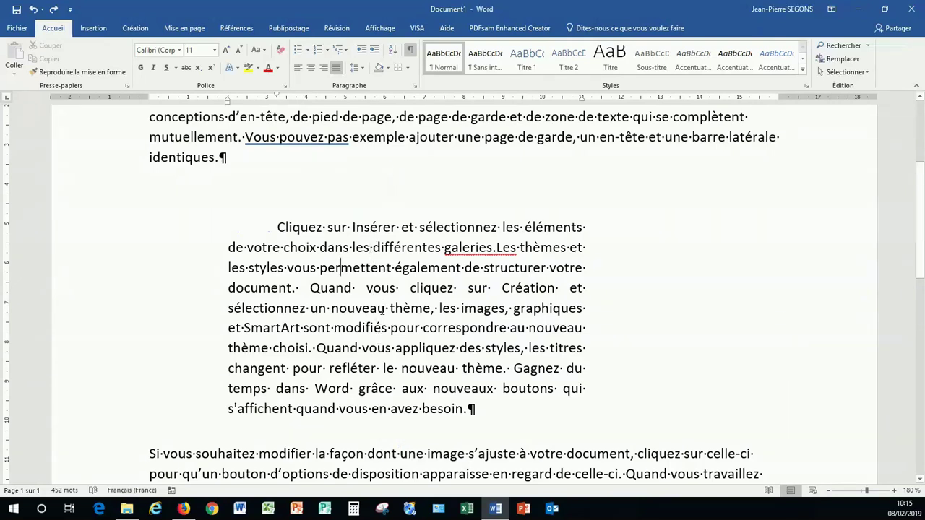
{"action": "left_click", "coordinate": [416, 88]}
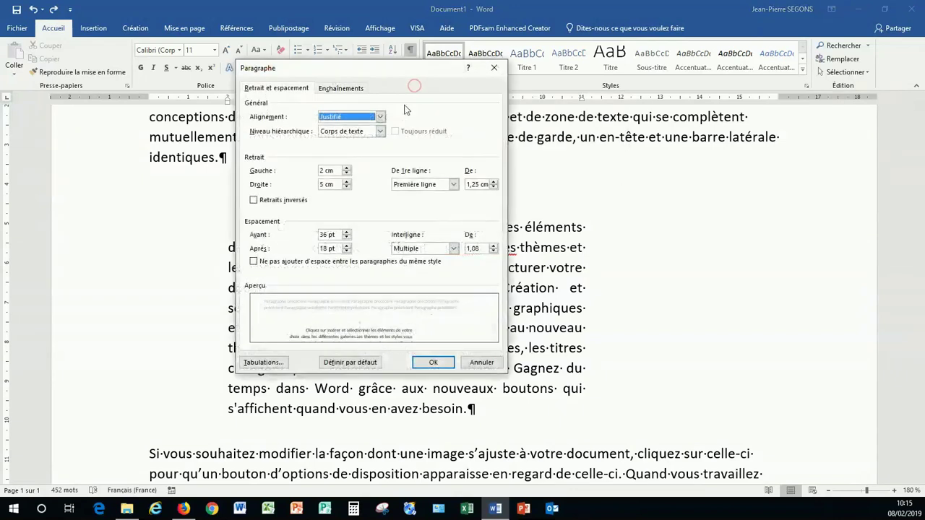
{"action": "left_click", "coordinate": [454, 249]}
{"action": "left_click", "coordinate": [453, 248]}
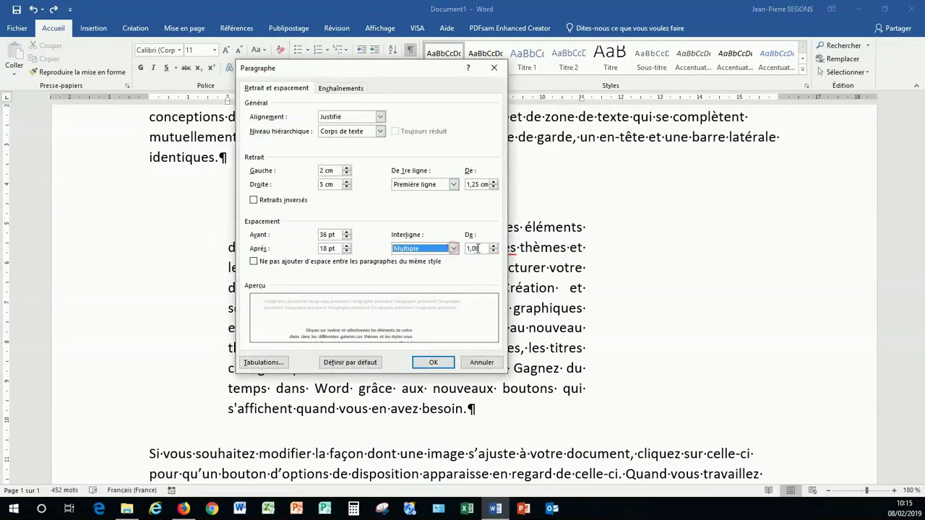
{"action": "double_click", "coordinate": [478, 249]}
{"action": "type", "text": "2,5"}
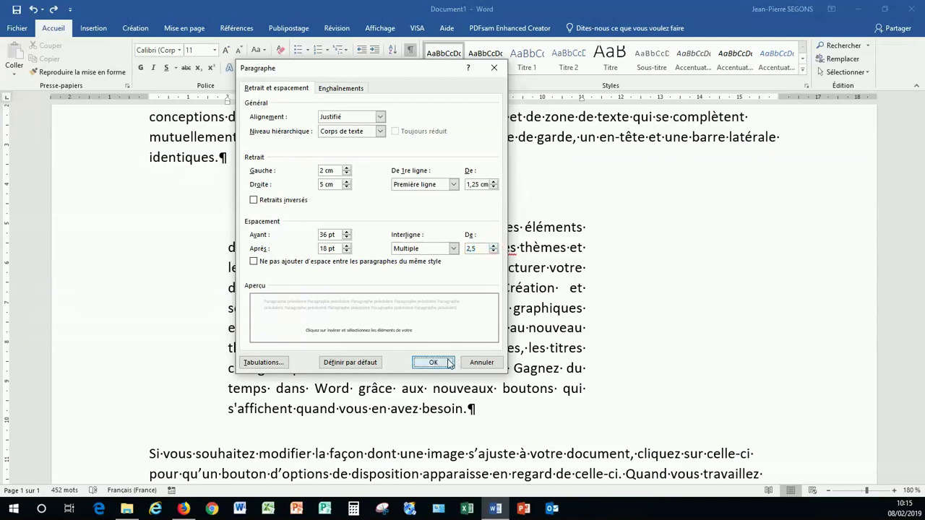
{"action": "left_click", "coordinate": [433, 363]}
{"action": "scroll", "coordinate": [450, 328], "scroll_direction": "down", "scroll_amount": 3}
{"action": "scroll", "coordinate": [450, 328], "scroll_direction": "down", "scroll_amount": 1}
{"action": "scroll", "coordinate": [451, 326], "scroll_direction": "up", "scroll_amount": 2}
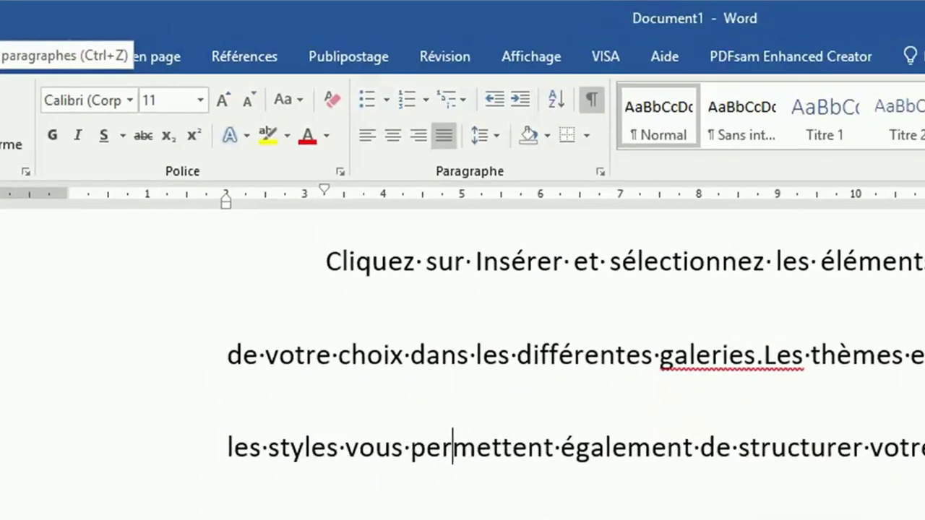
Set the line spacing of the "Cliquez sur Insérer" paragraph to single ("Simple")
{"action": "left_click", "coordinate": [494, 145]}
{"action": "left_click", "coordinate": [511, 164]}
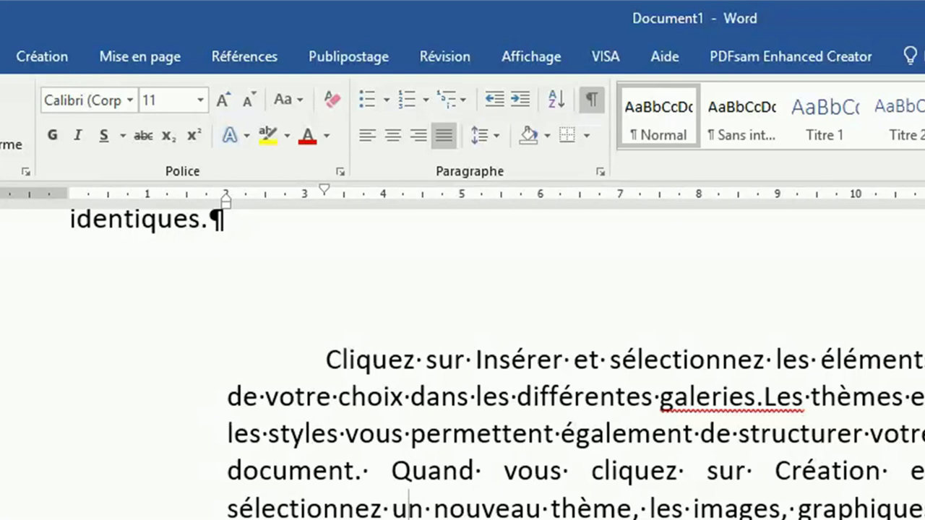
Set the spacing after the paragraph ending in "identiques." to 5 cm
{"action": "scroll", "coordinate": [533, 494], "scroll_direction": "up", "scroll_amount": 2}
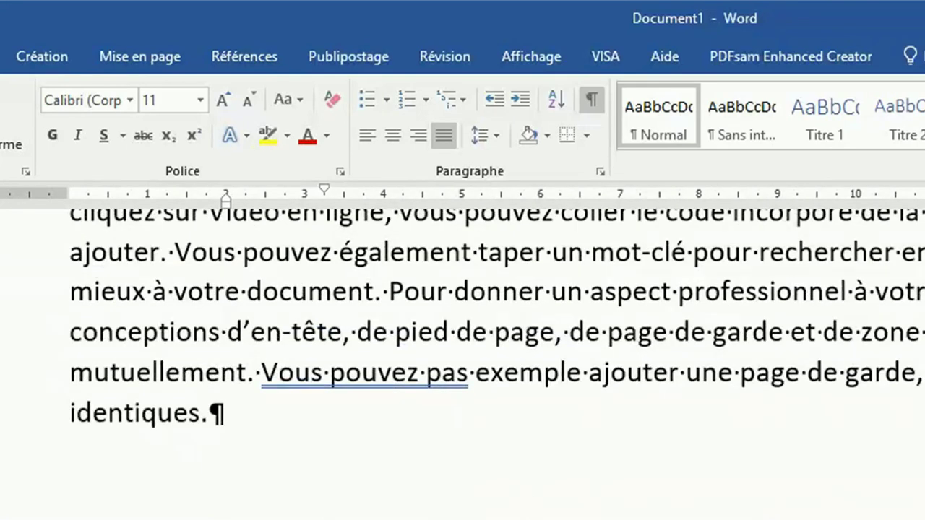
{"action": "left_click", "coordinate": [539, 332]}
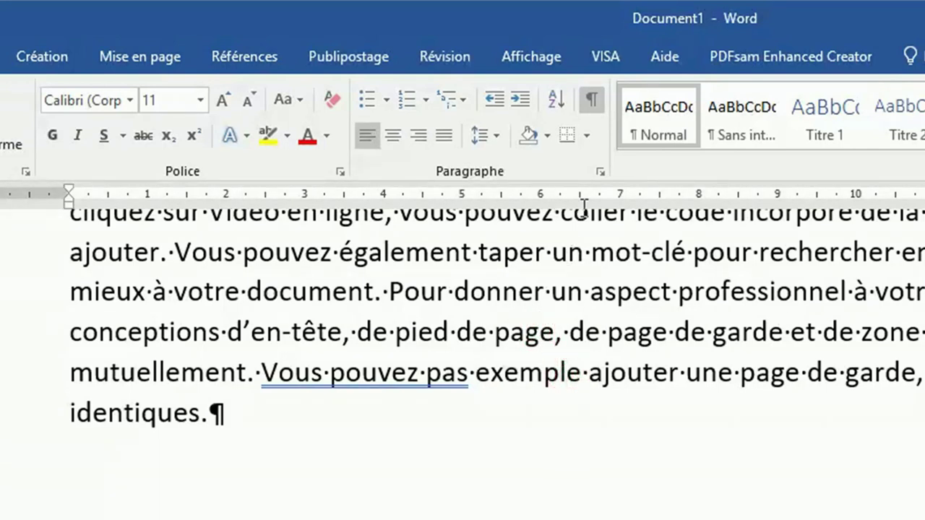
{"action": "left_click", "coordinate": [597, 173]}
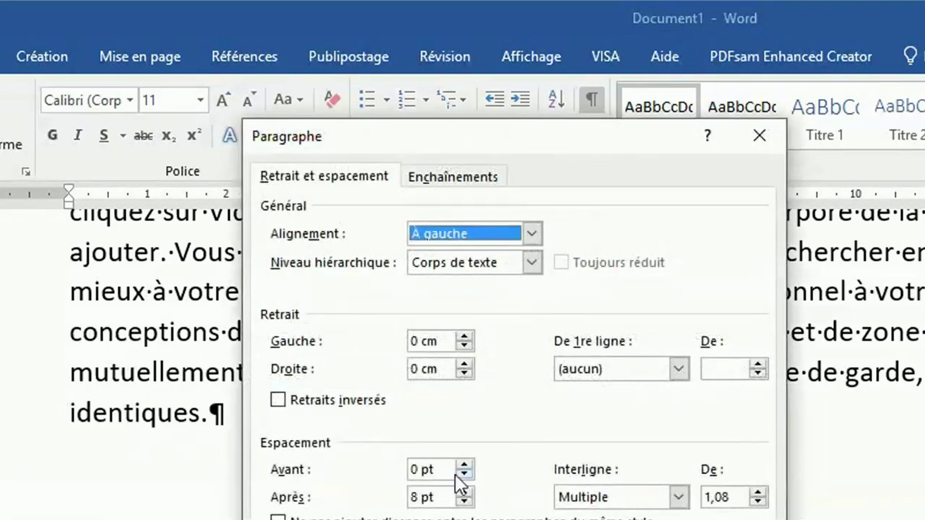
{"action": "left_click", "coordinate": [450, 471]}
{"action": "left_click_drag", "start_coordinate": [411, 497], "coordinate": [442, 496]}
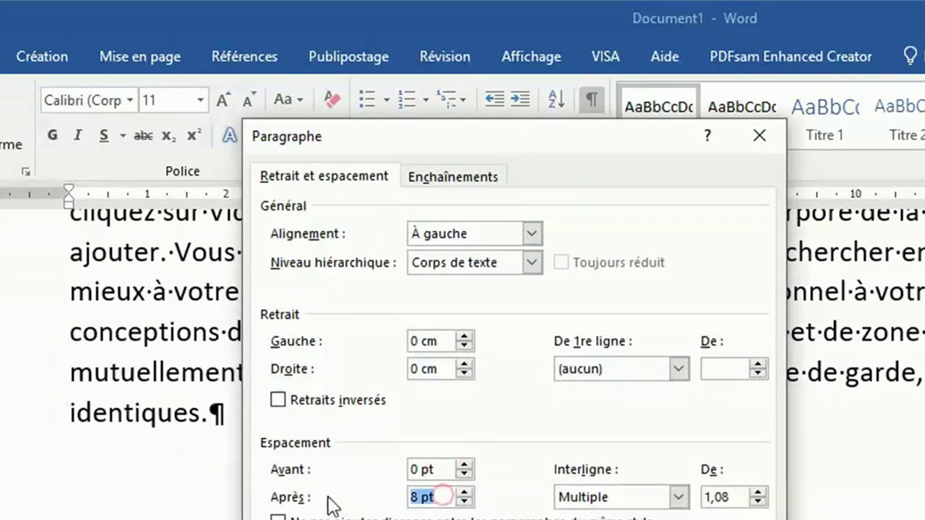
{"action": "type", "text": "5cm"}
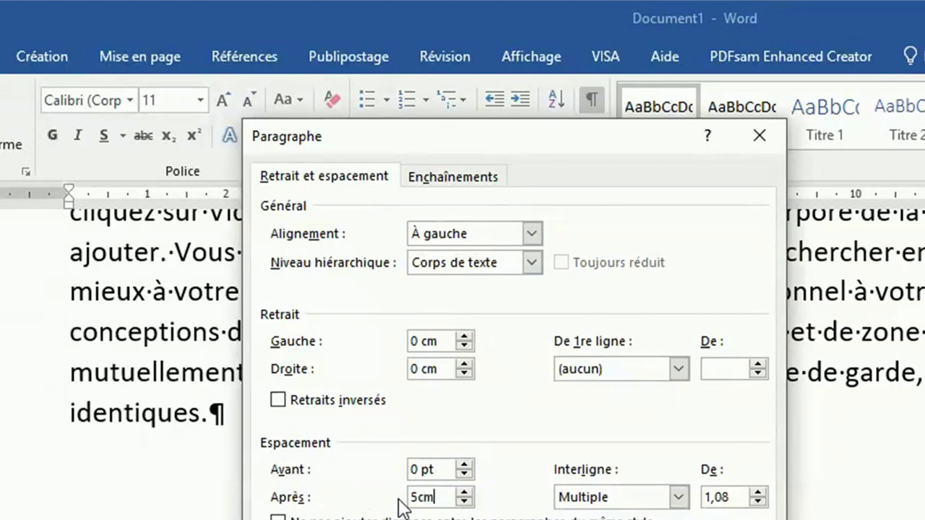
{"action": "key", "text": "Return"}
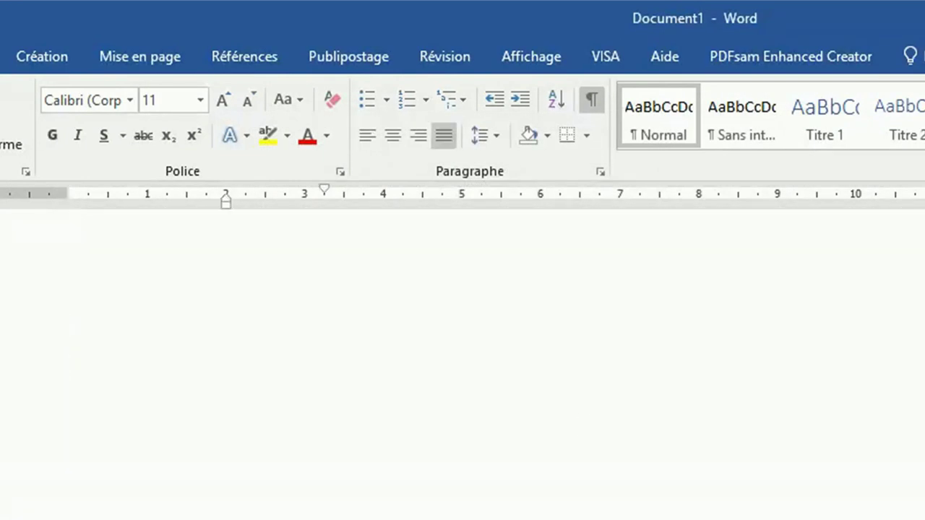
Set the spacing before the "Cliquez sur Insérer" paragraph to 3 cm
{"action": "left_click", "coordinate": [599, 174]}
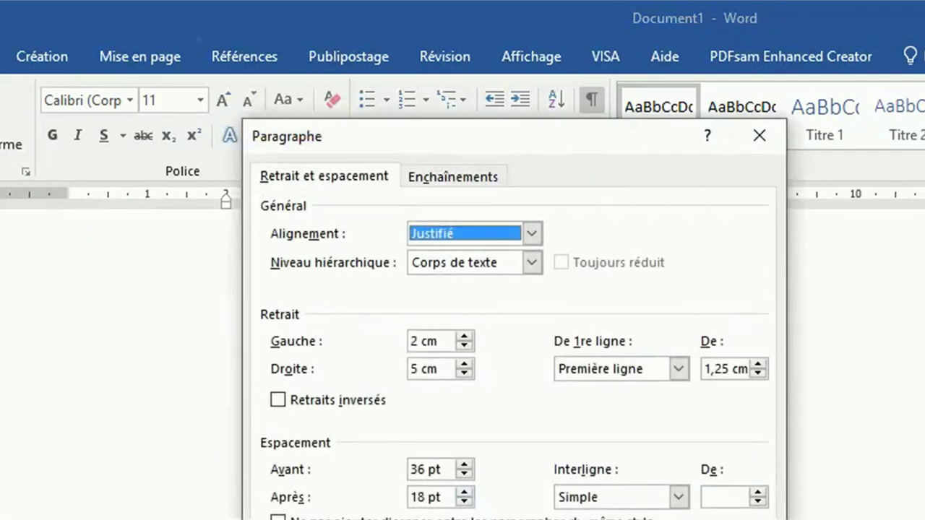
{"action": "left_click", "coordinate": [446, 471]}
{"action": "left_click_drag", "start_coordinate": [449, 472], "coordinate": [324, 492]}
{"action": "type", "text": "3"}
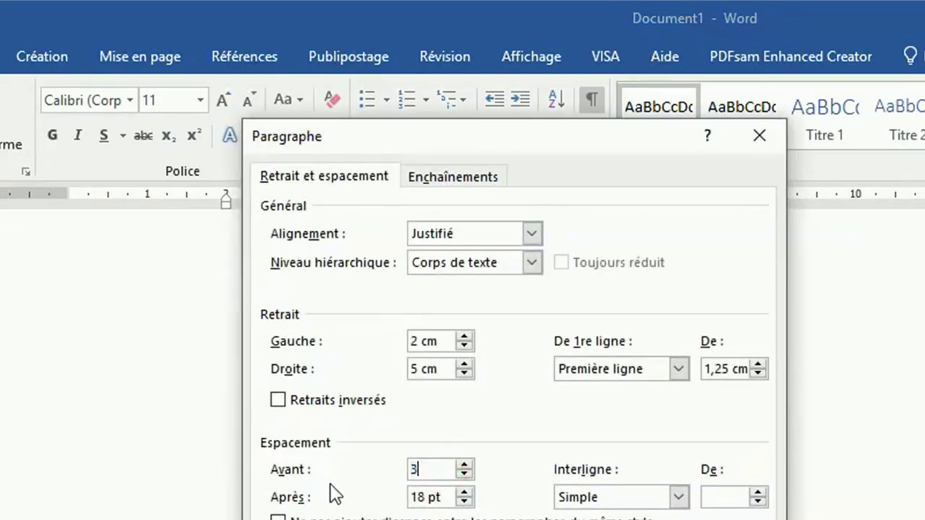
{"action": "type", "text": "cm"}
{"action": "key", "text": "Return"}
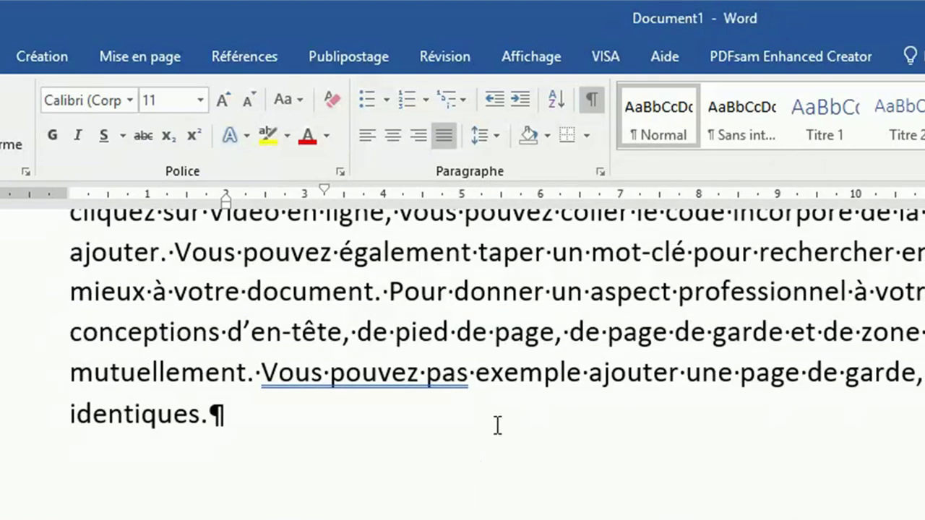
Set the spacing after the paragraph ending in "identiques." to 0
{"action": "left_click", "coordinate": [575, 374]}
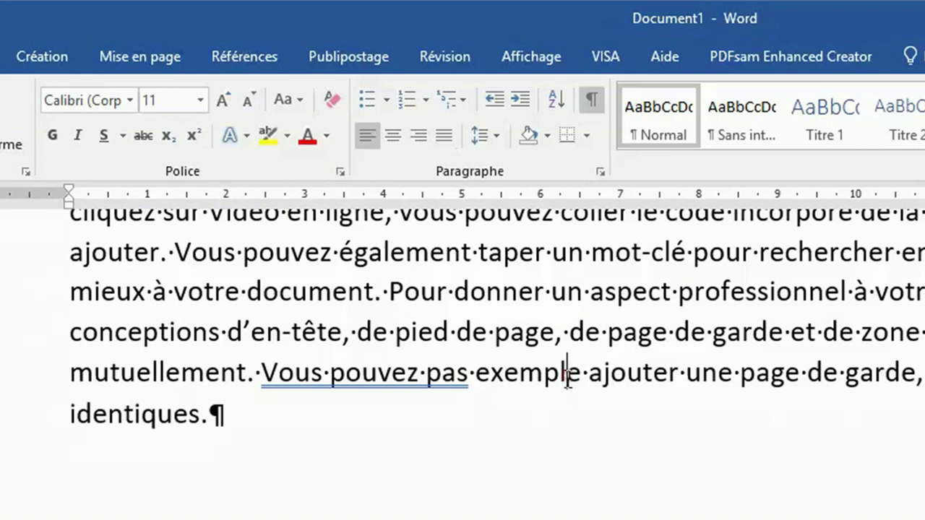
{"action": "left_click", "coordinate": [601, 172]}
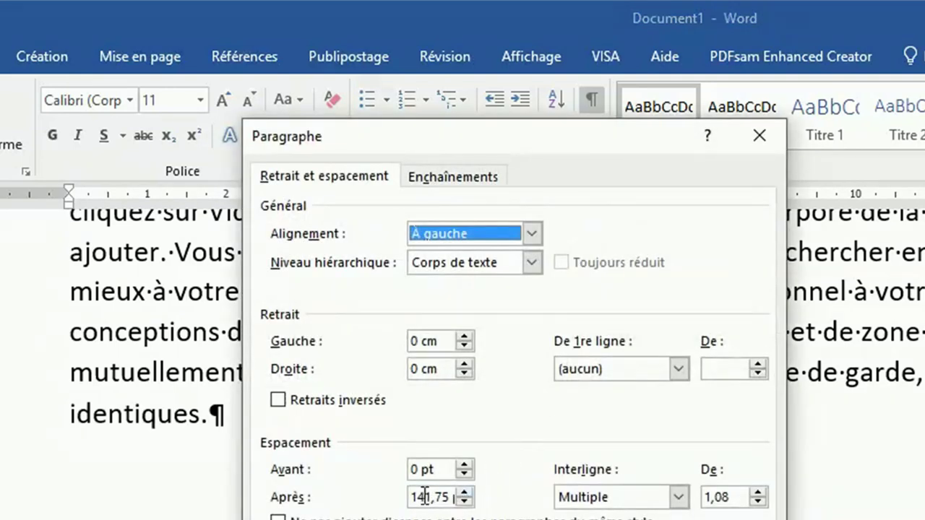
{"action": "left_click_drag", "start_coordinate": [410, 498], "coordinate": [477, 497]}
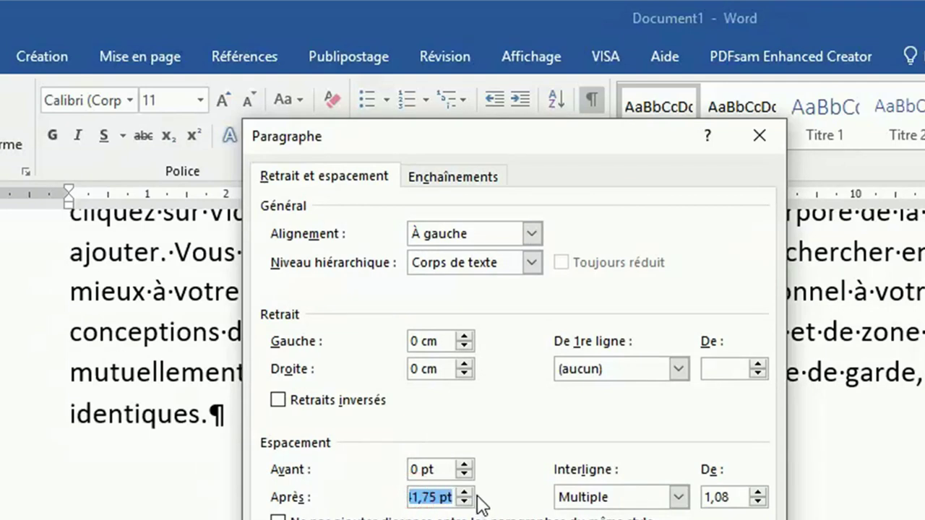
{"action": "type", "text": "0"}
{"action": "key", "text": "Return"}
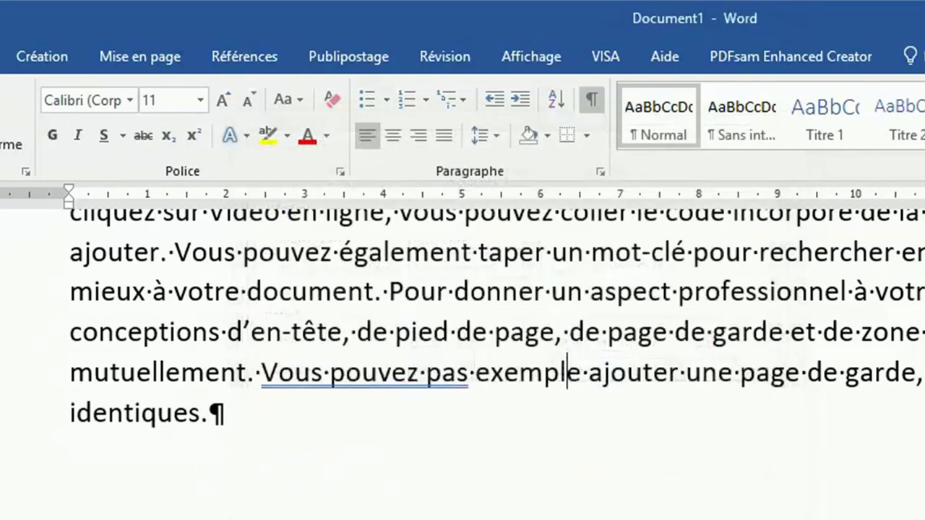